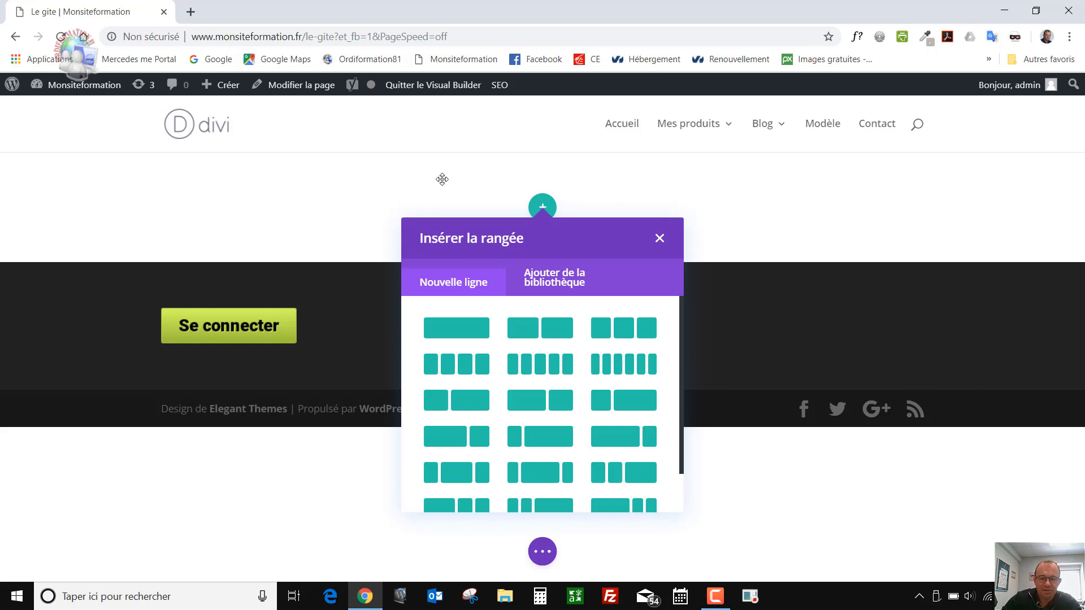
Add a normal section below the empty first section and give it a row with two equal columns
click(658, 239)
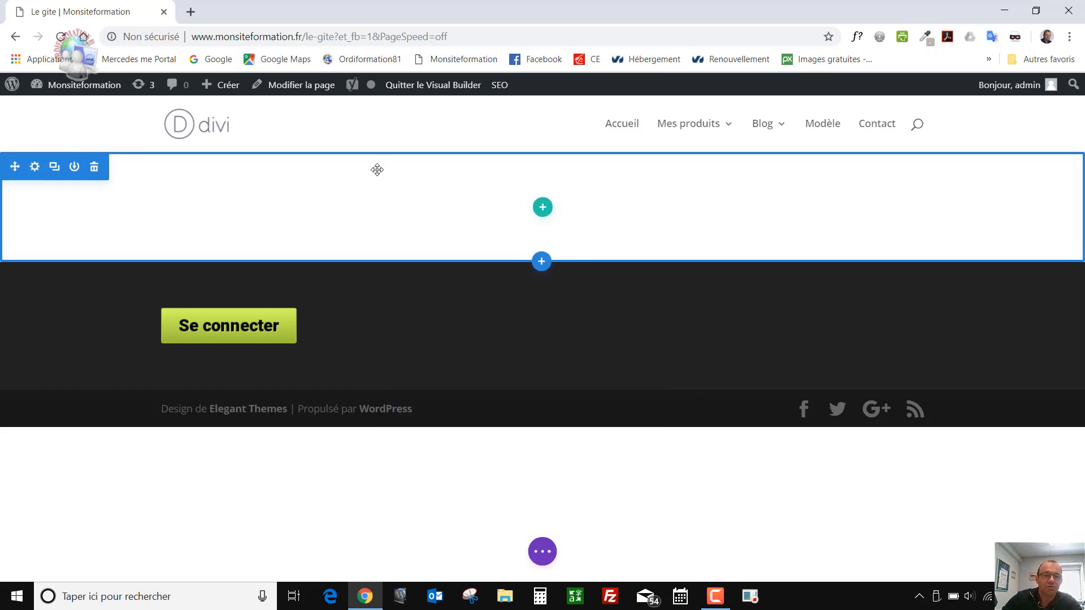
click(542, 263)
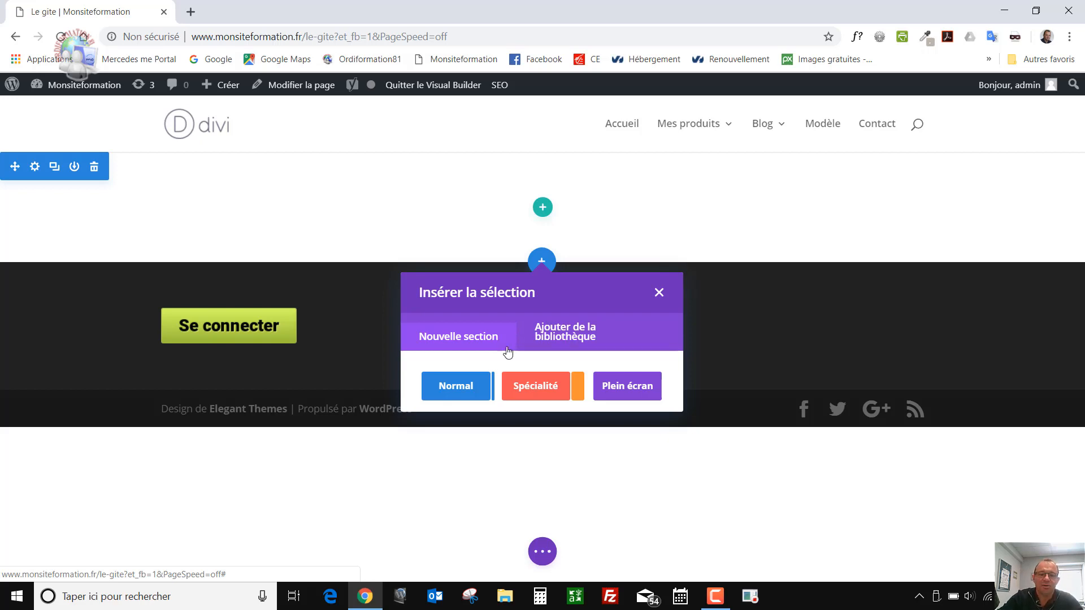
click(465, 390)
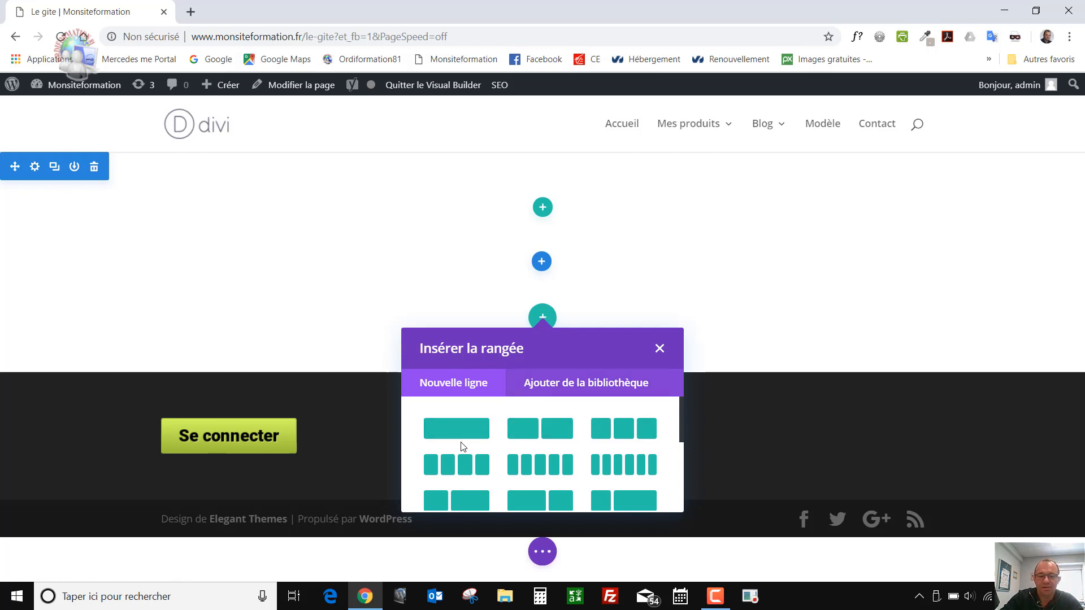
scroll(464, 446, down, 3)
scroll(462, 447, up, 3)
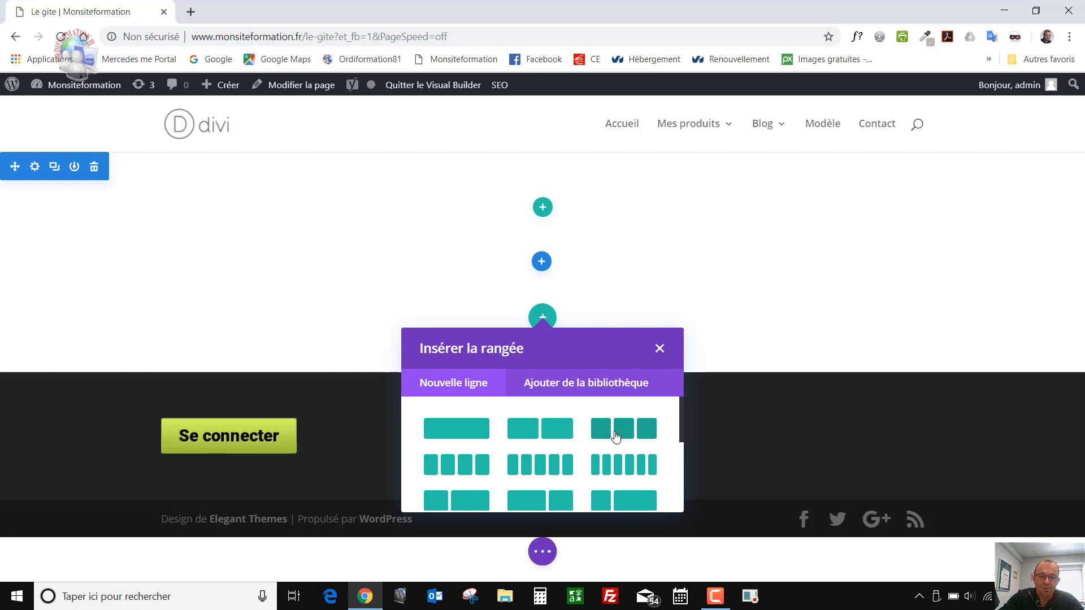
click(529, 433)
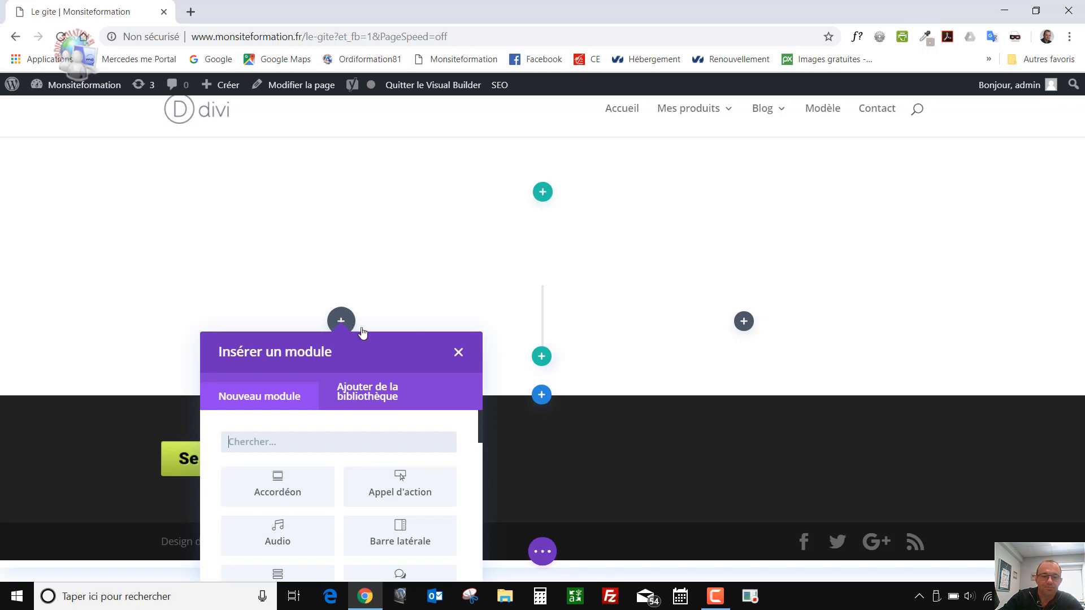
click(458, 353)
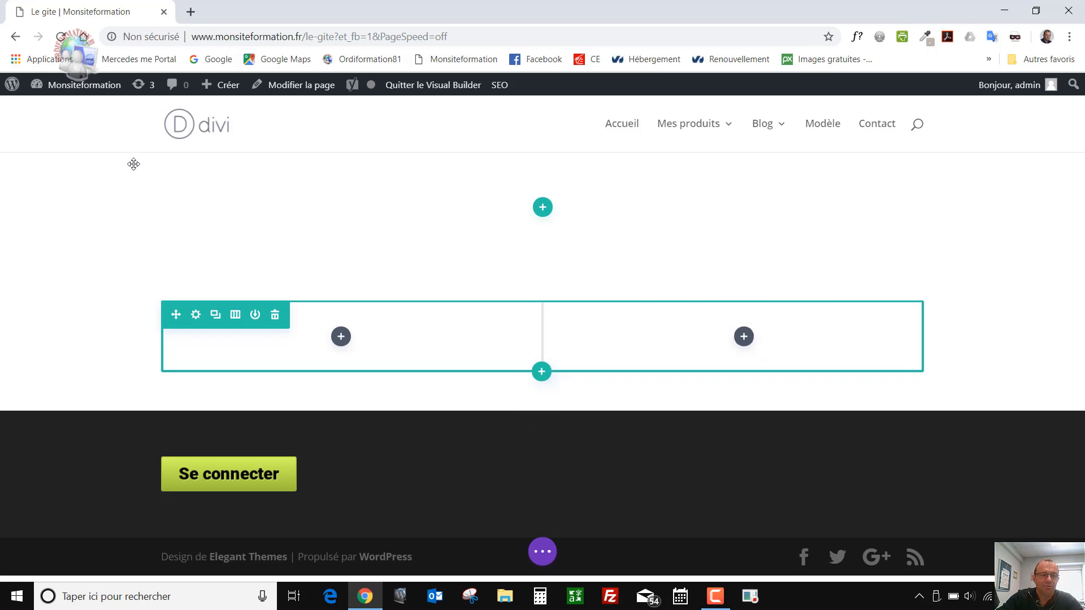
Insert an Image module with the default placeholder picture in the left column of the new row
click(341, 336)
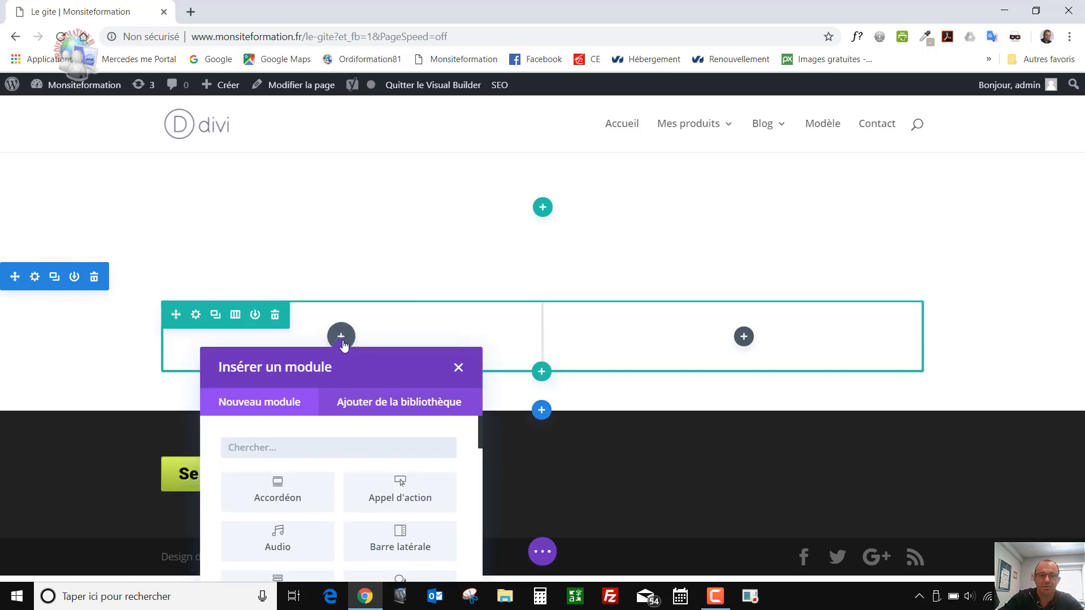
scroll(334, 482, down, 4)
scroll(335, 481, down, 5)
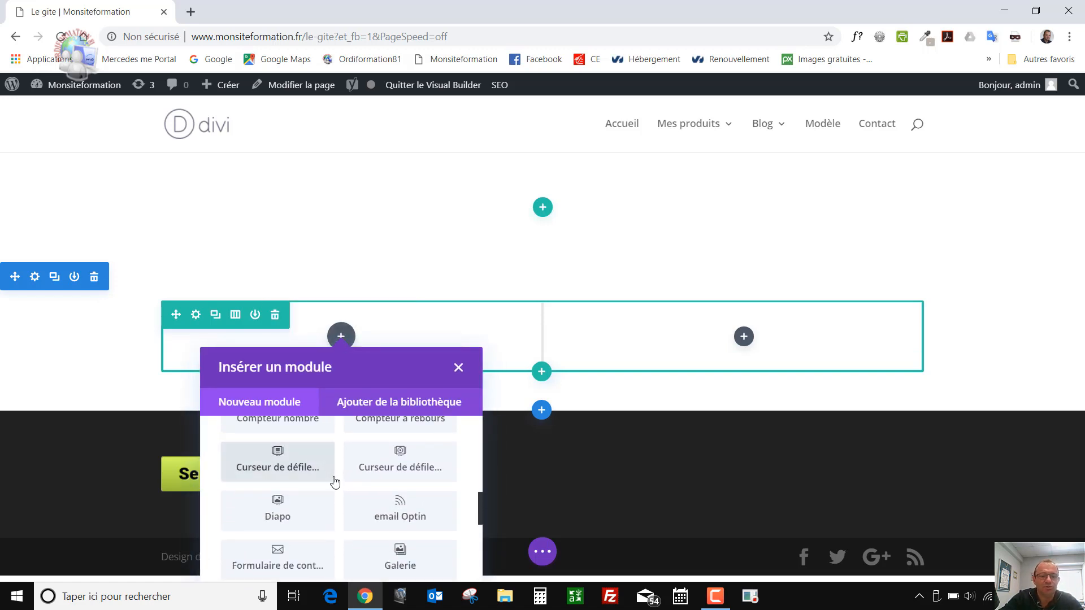
click(284, 470)
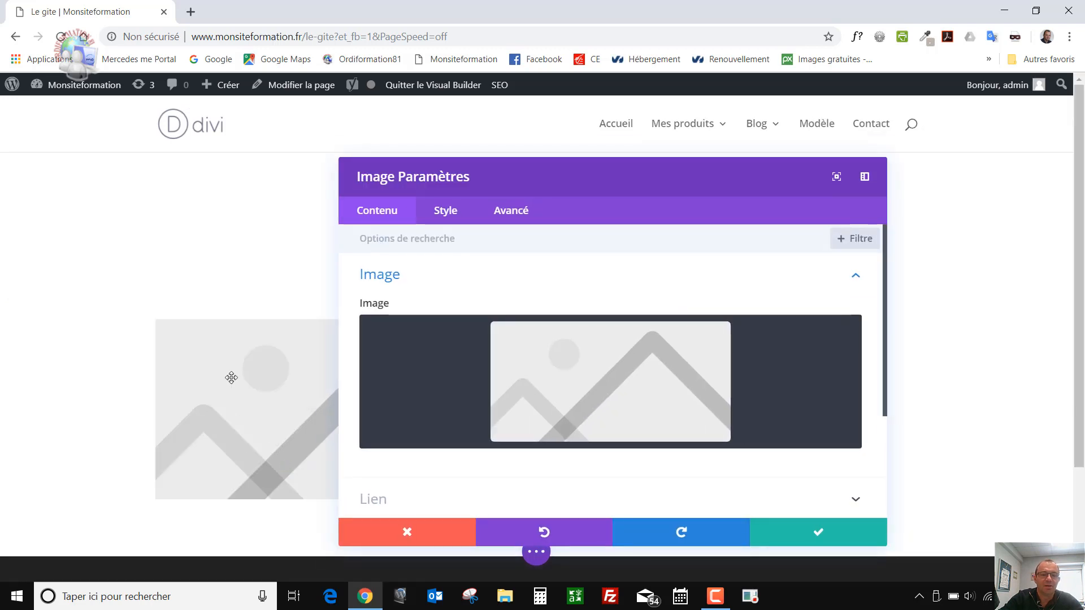
click(783, 537)
Insert a Texte module in the right column, beside the placeholder image
click(738, 337)
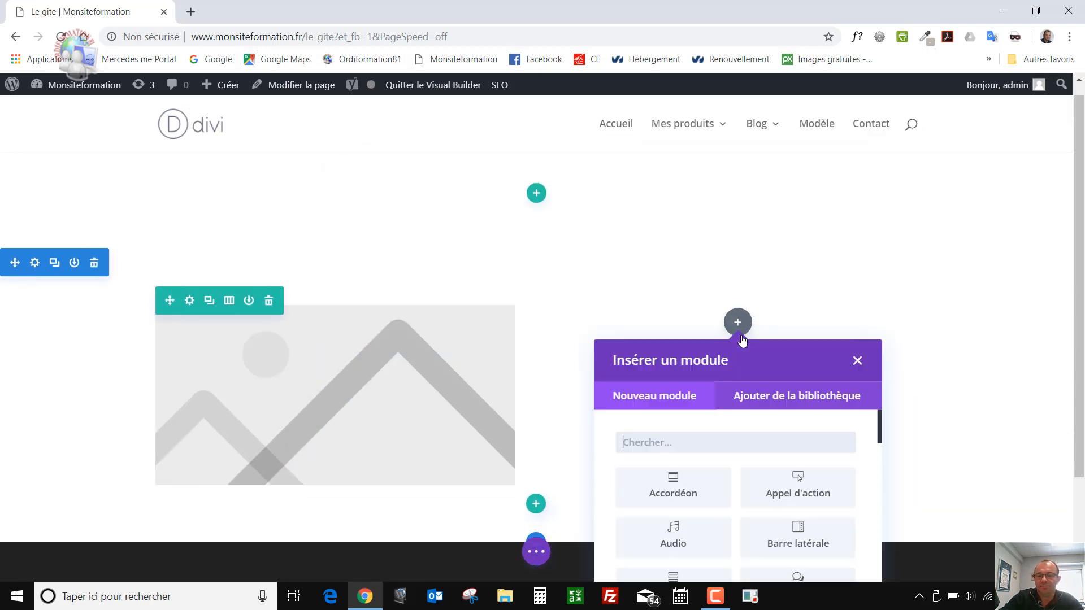
scroll(744, 384, down, 2)
scroll(748, 416, down, 5)
scroll(747, 418, down, 5)
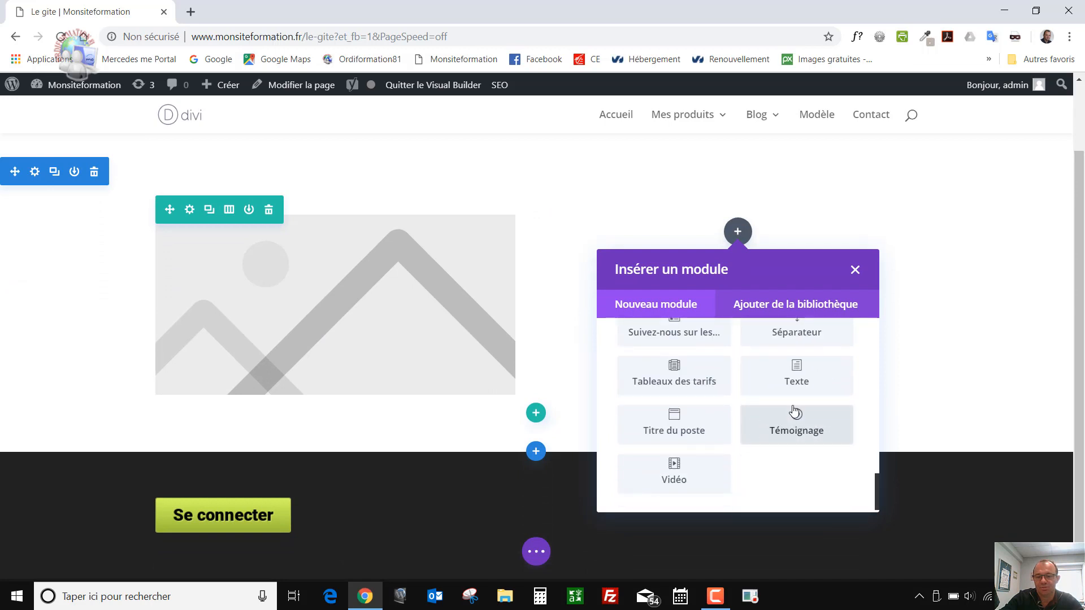
click(794, 382)
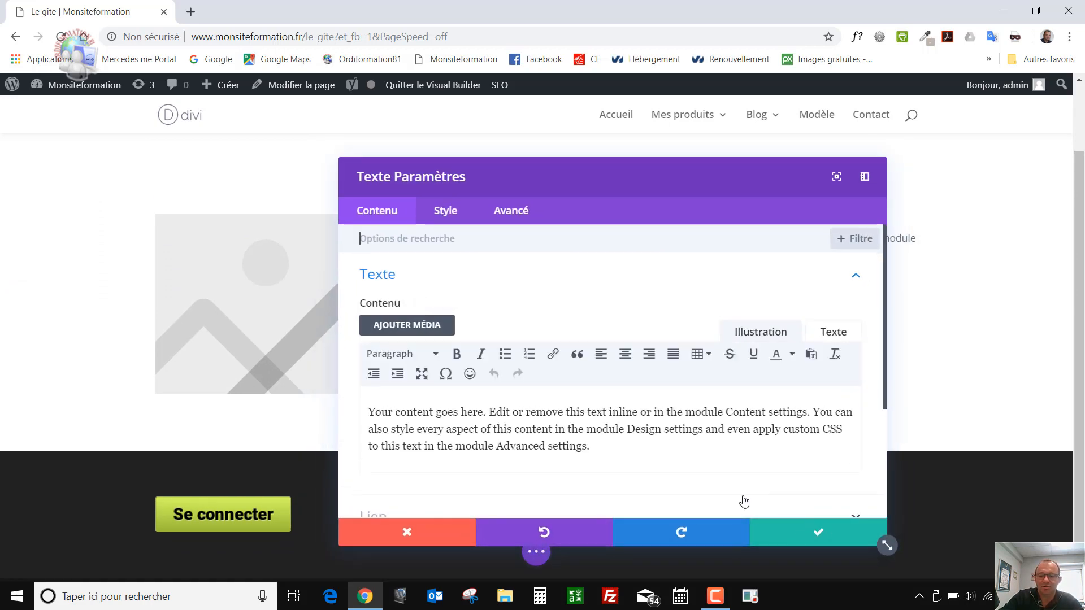
Repeat the sample paragraph in the text module so it holds three copies, and save the module
drag(637, 446, 367, 407)
key(ctrl+c)
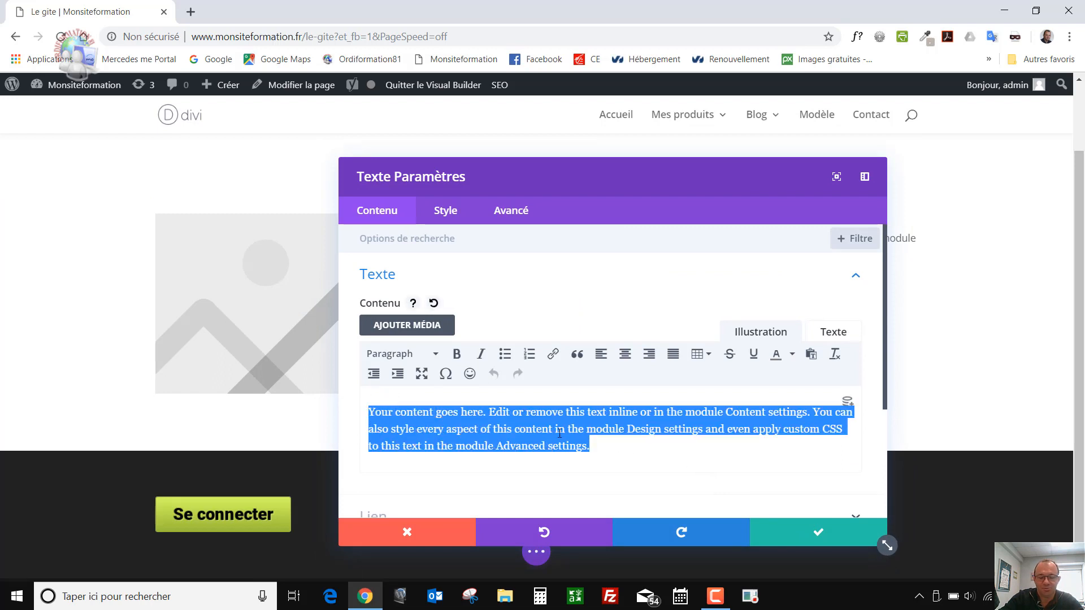
click(606, 444)
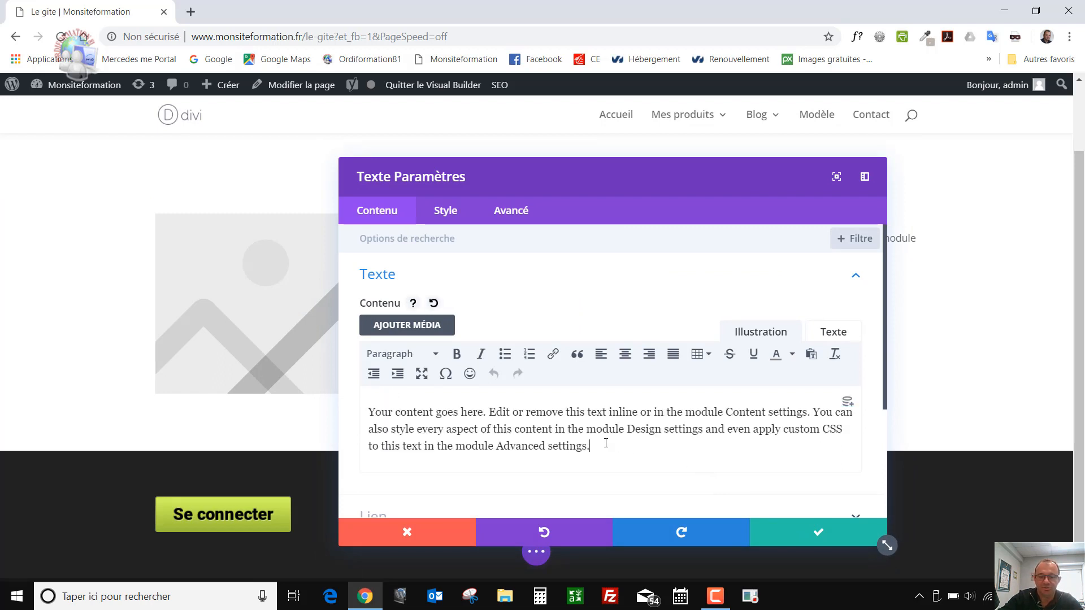
key(Return)
key(ctrl+v)
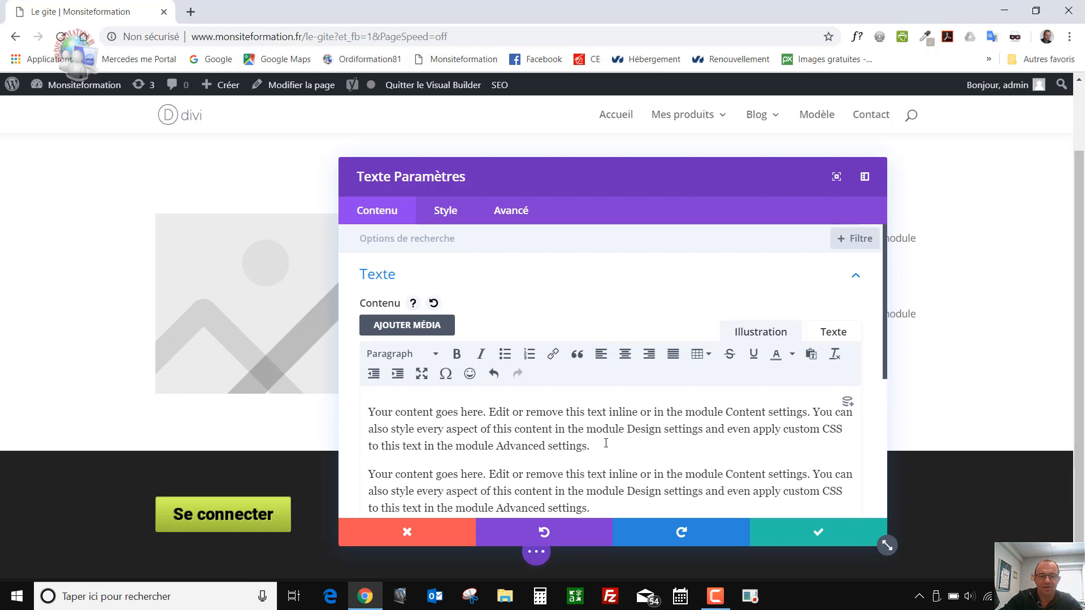
click(788, 543)
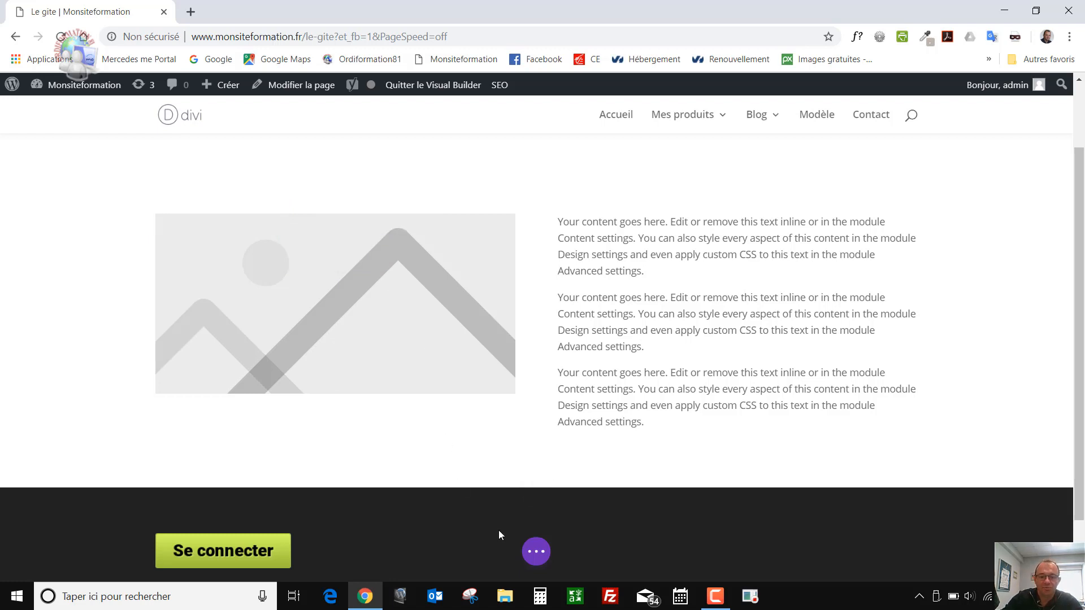
click(526, 551)
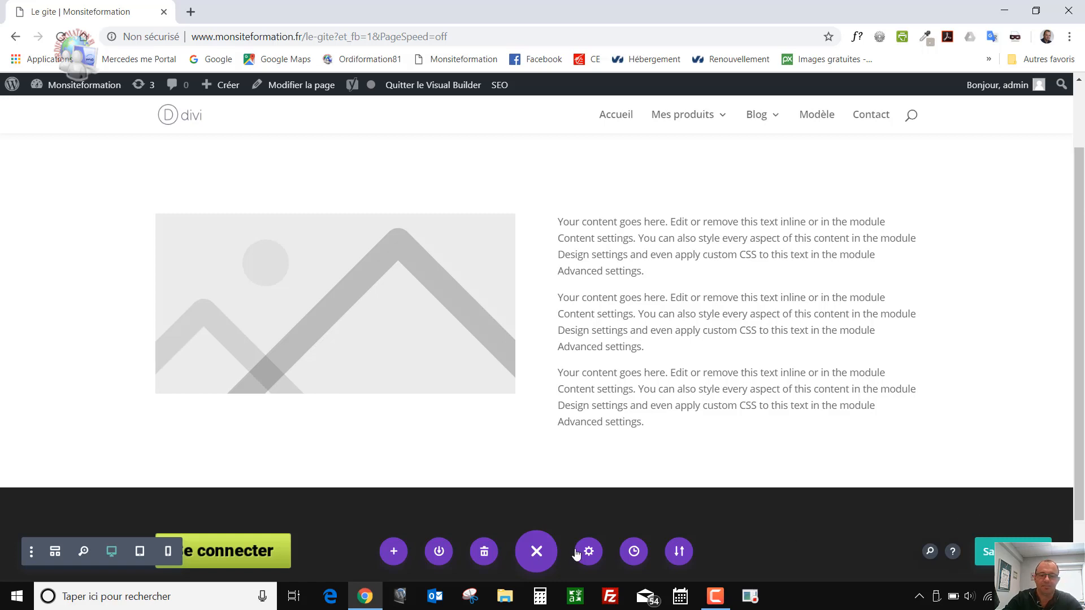
click(536, 552)
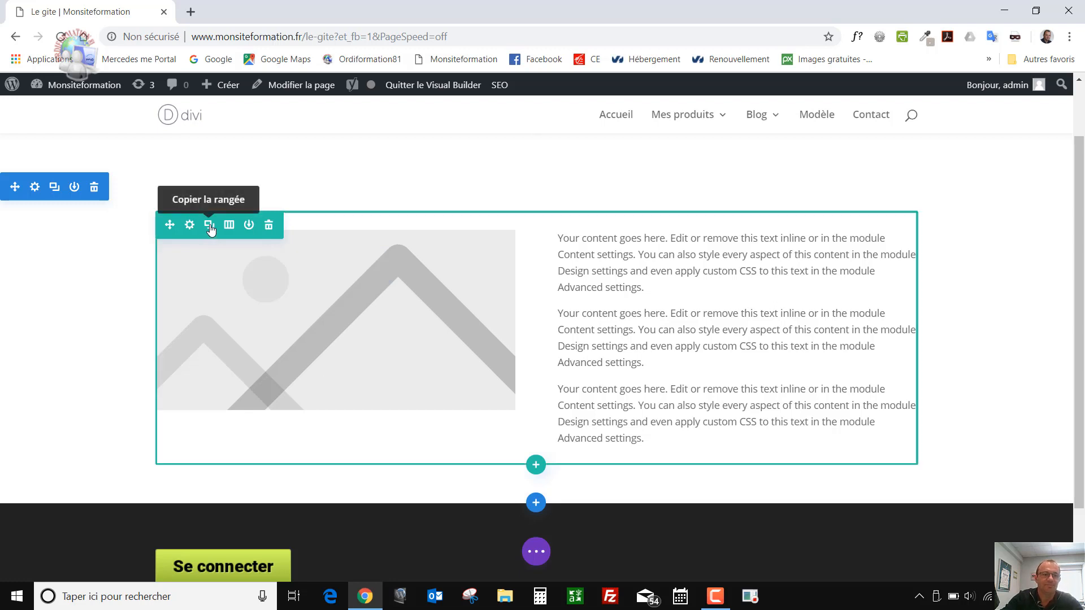
Duplicate the image-and-text row and swap the modules in the copy, with text on the left and image on the right
click(209, 226)
scroll(211, 229, down, 3)
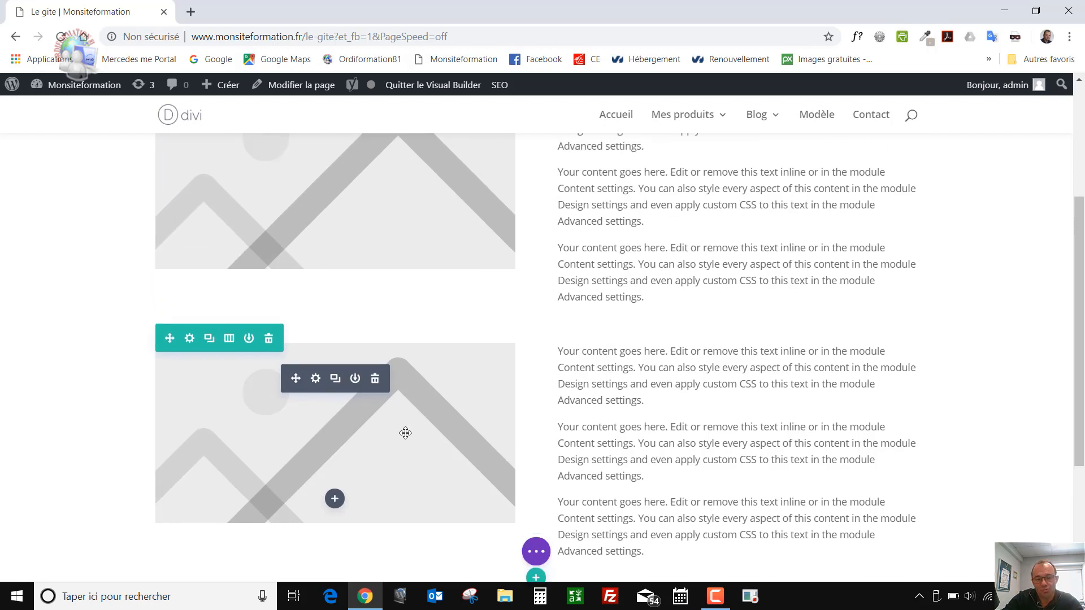
scroll(406, 433, down, 1)
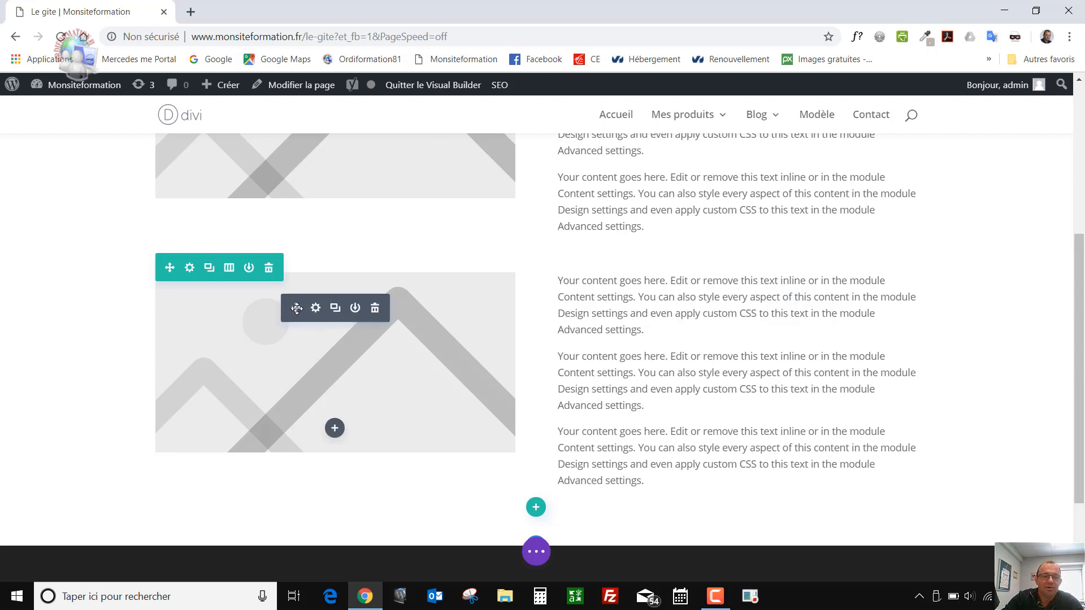
drag(341, 322, 661, 293)
scroll(668, 390, down, 1)
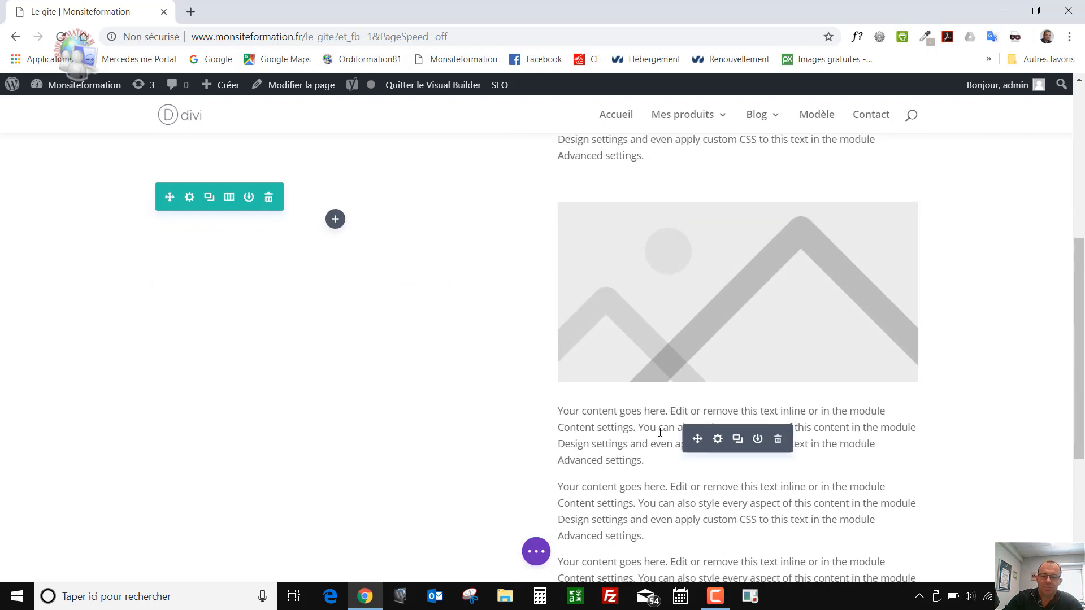
drag(700, 441, 341, 226)
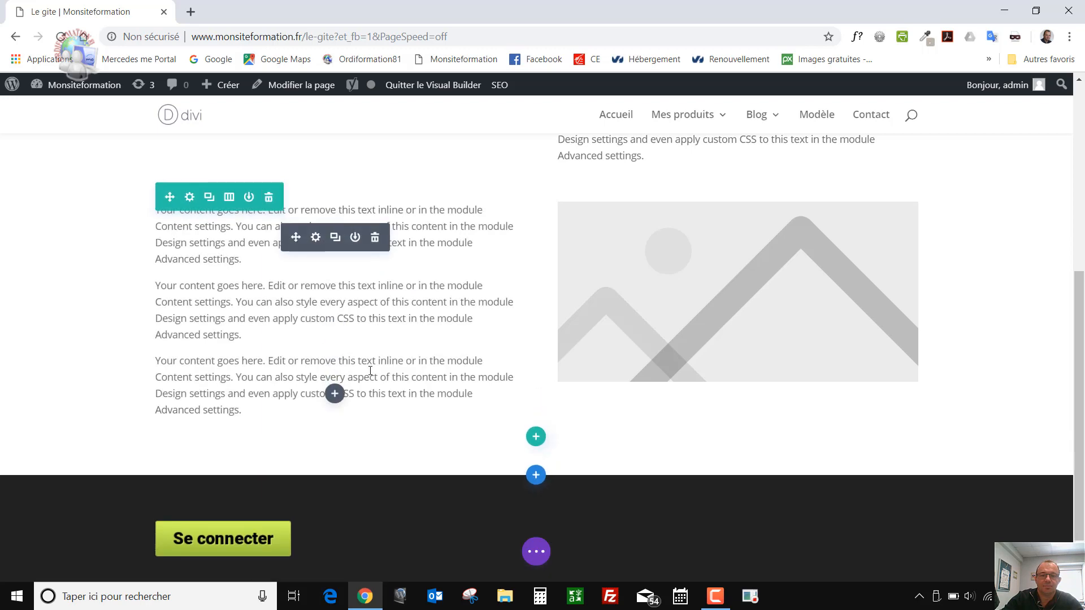
Move the row with text on the left above the row with the image on the left
scroll(369, 365, up, 3)
scroll(369, 365, up, 2)
scroll(369, 366, down, 2)
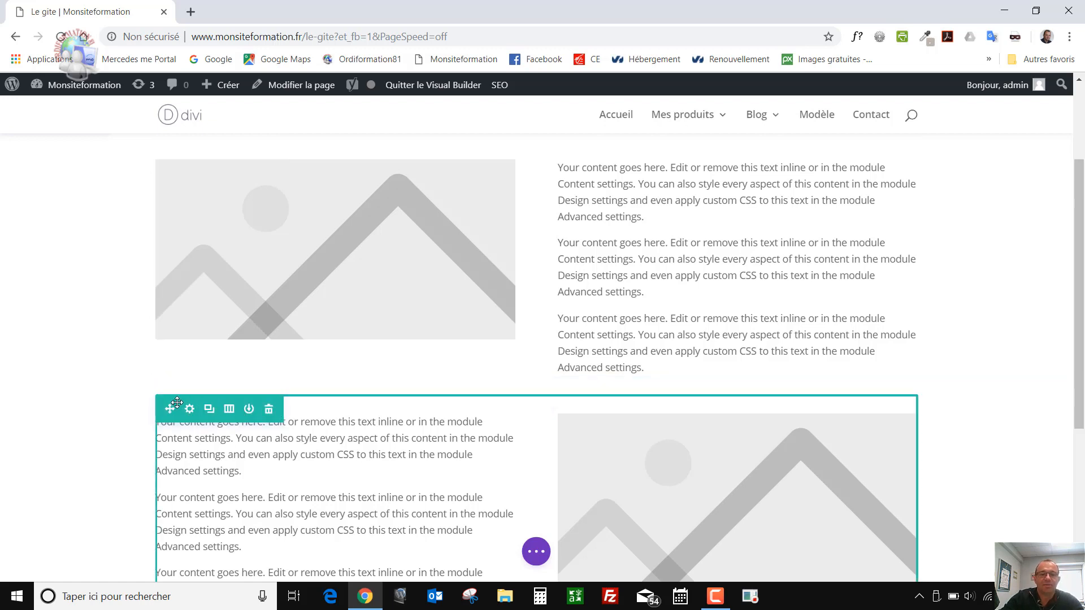
mouse_move(177, 402)
mouse_down()
mouse_move(177, 153)
mouse_move(177, 402)
mouse_move(167, 417)
mouse_up()
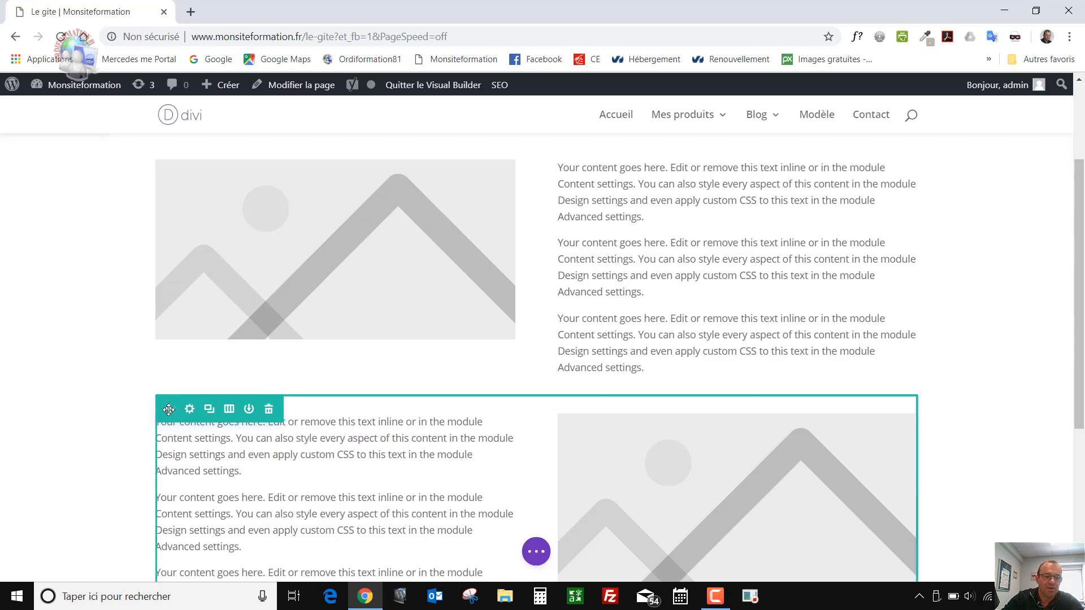
drag(169, 409, 457, 150)
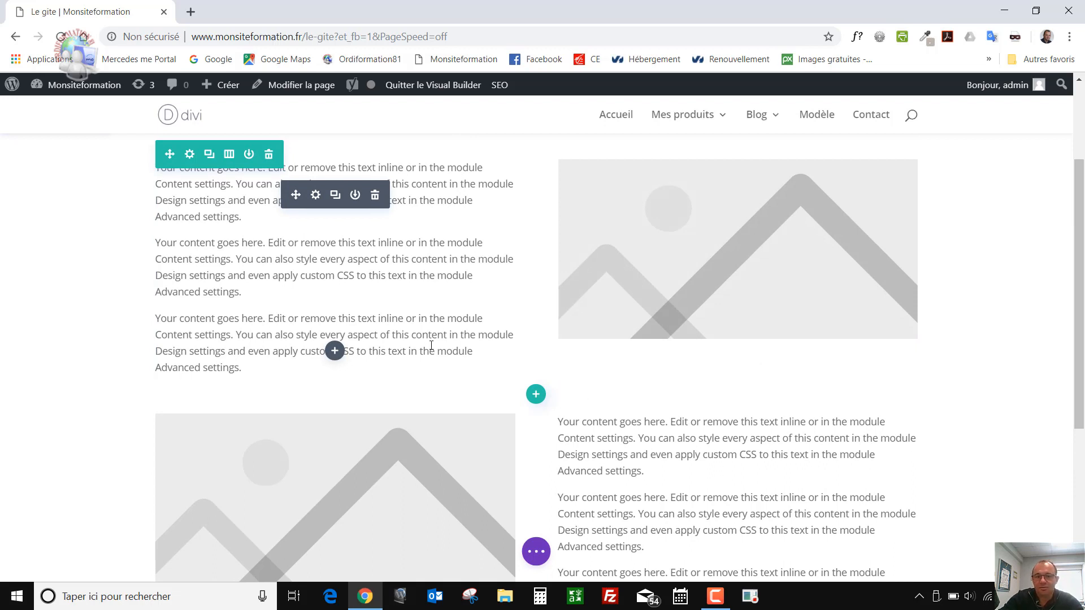
Set the background color of the section containing both rows to green (#7cda24) and save it
scroll(427, 352, up, 3)
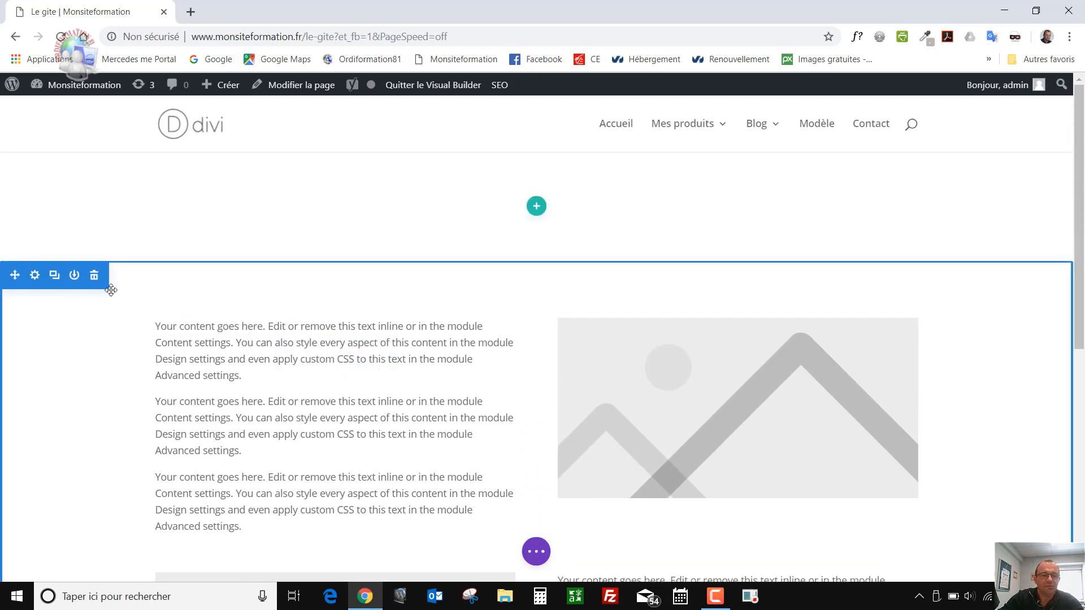
scroll(264, 339, down, 2)
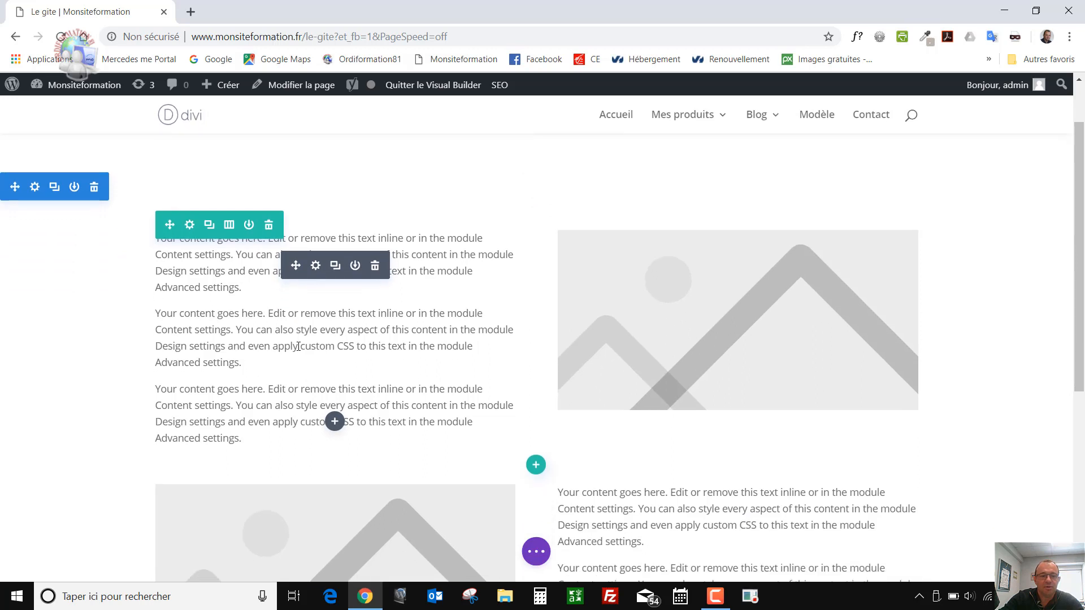
scroll(297, 345, up, 2)
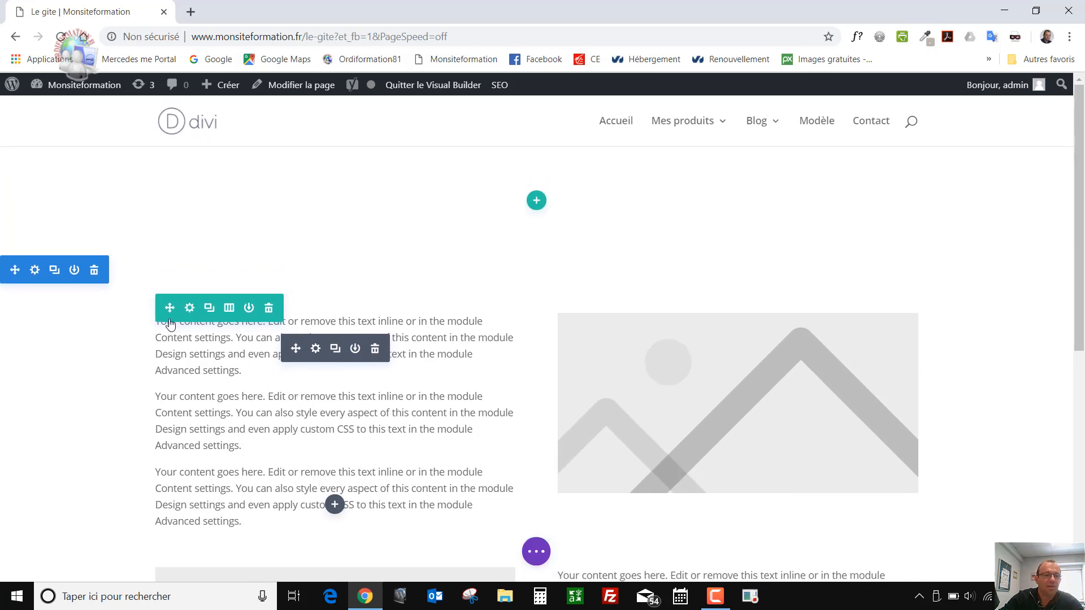
click(35, 278)
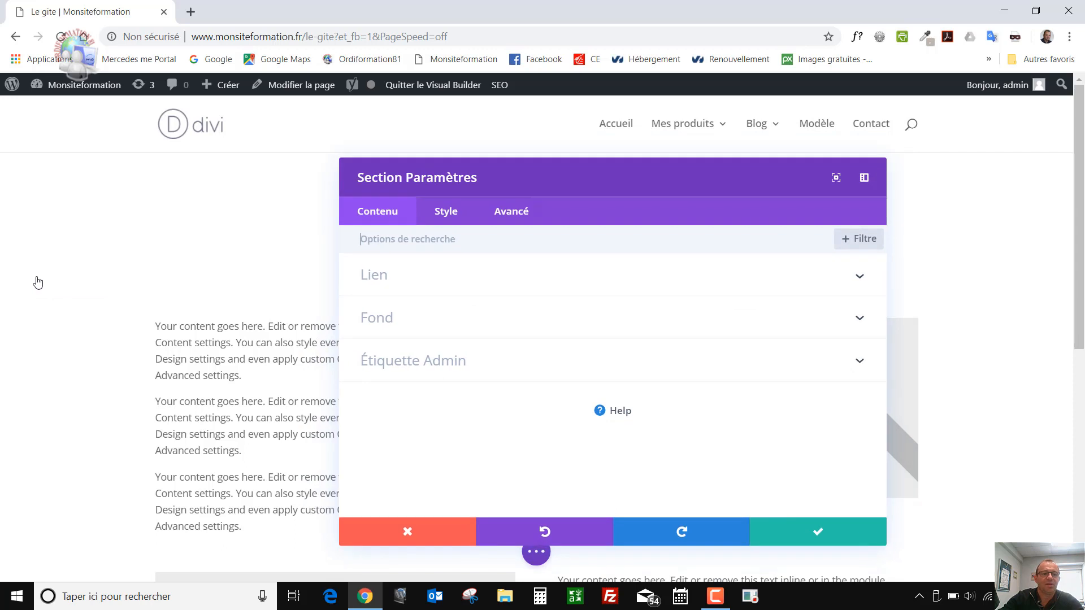
click(381, 330)
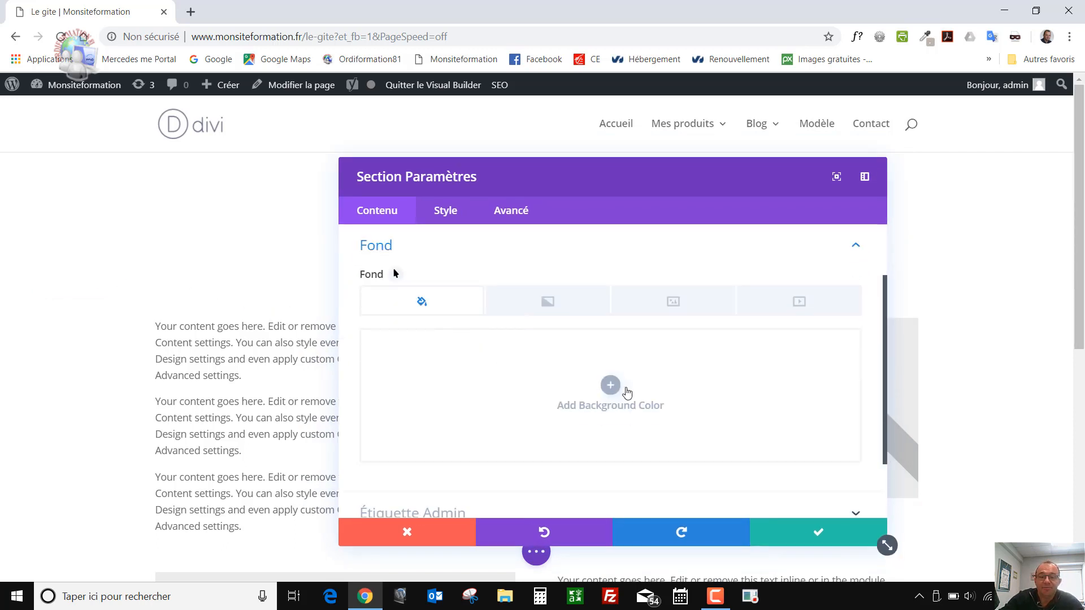
click(625, 391)
click(656, 465)
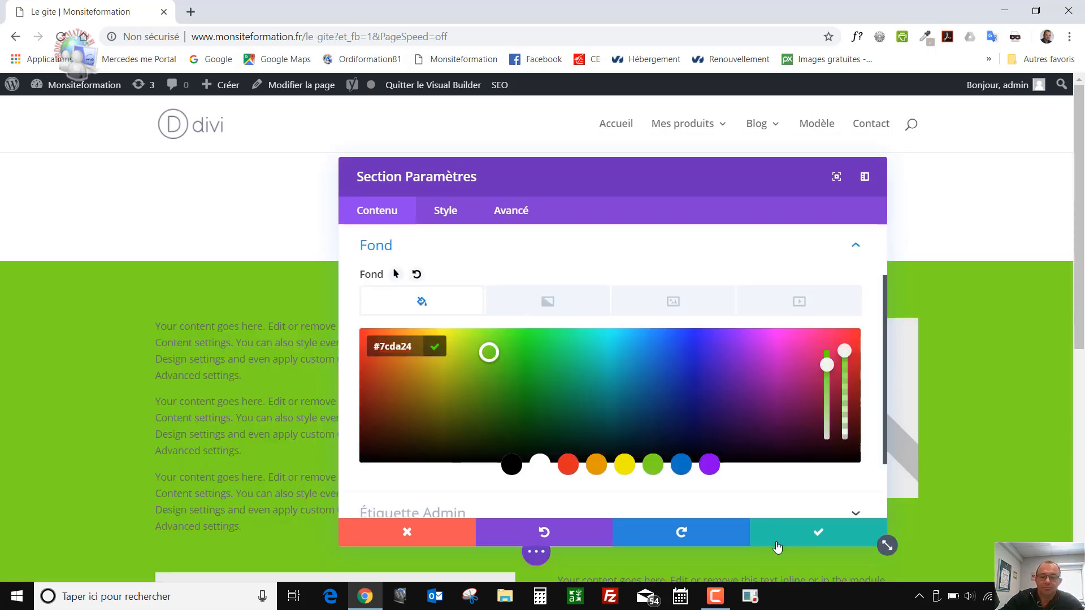
click(802, 532)
Set the background color of the upper row, with text on the left, to blue (#0c71c3) and save it
scroll(431, 450, down, 5)
scroll(432, 450, up, 5)
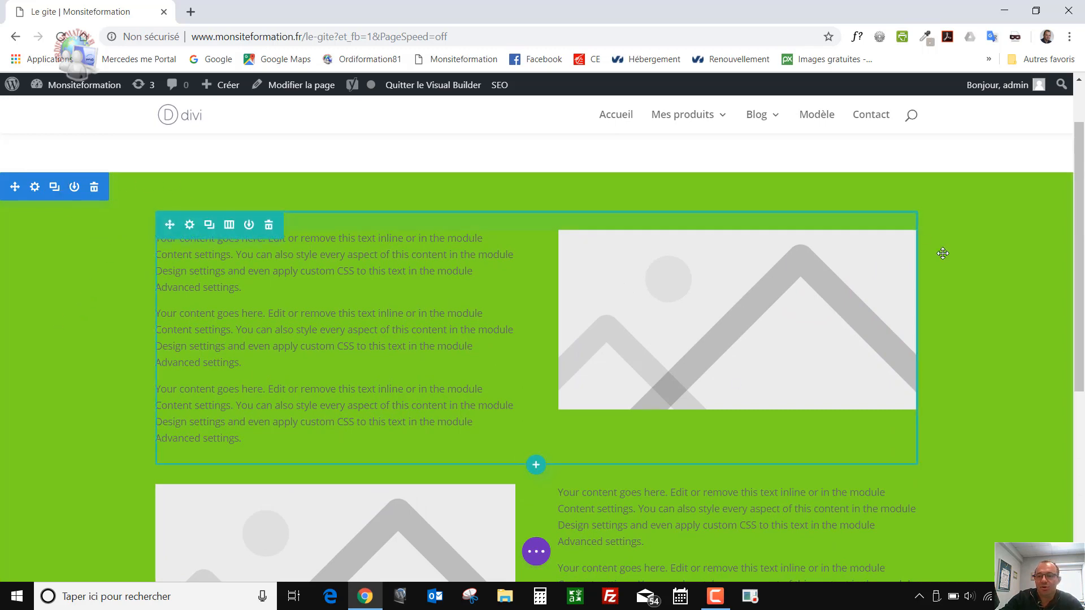
scroll(956, 405, down, 5)
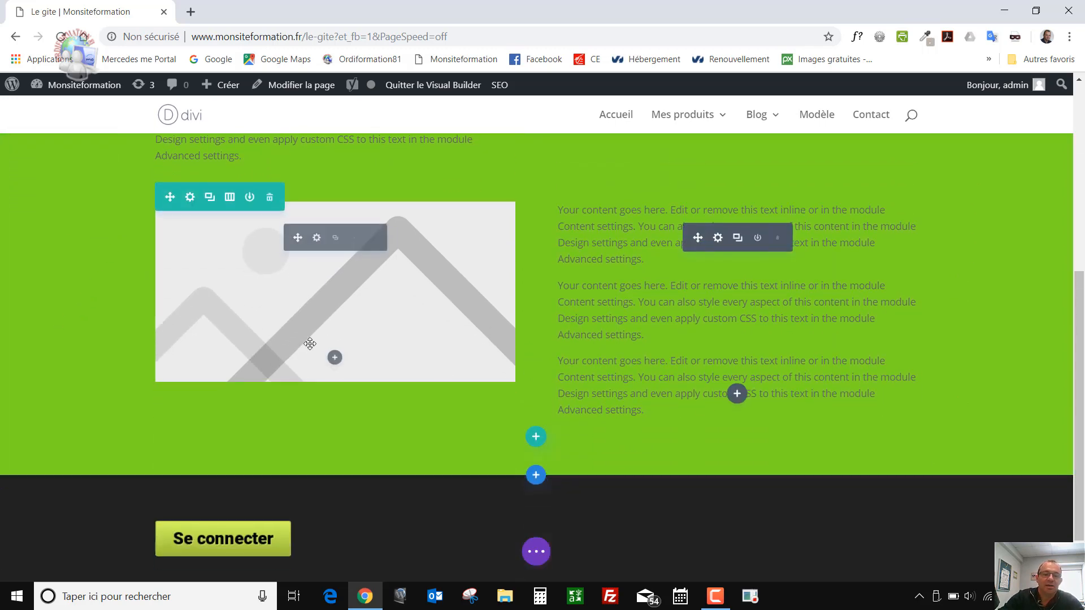
scroll(281, 282, up, 6)
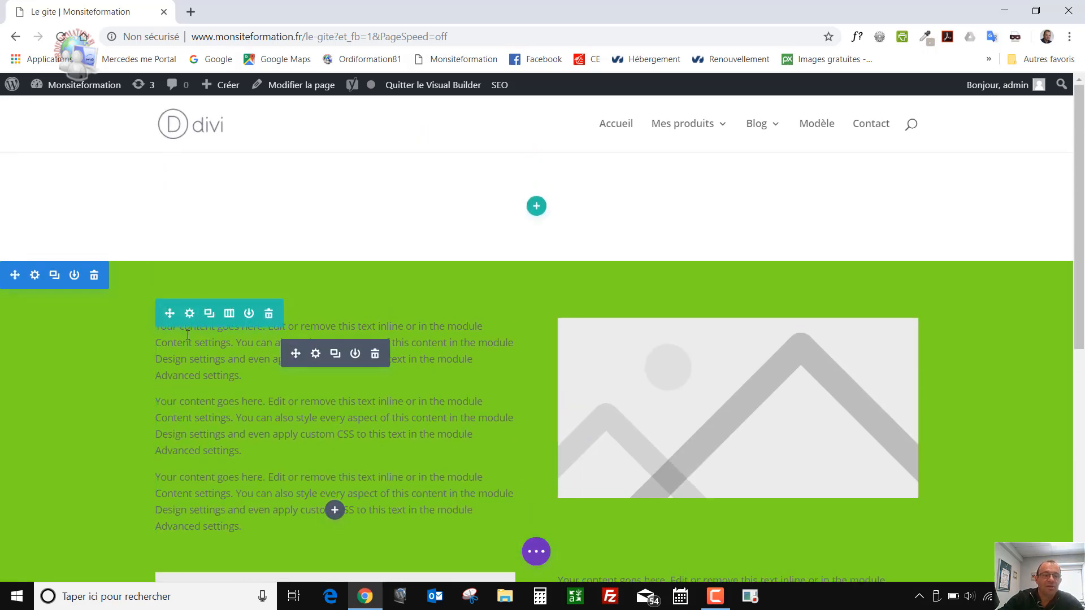
click(189, 313)
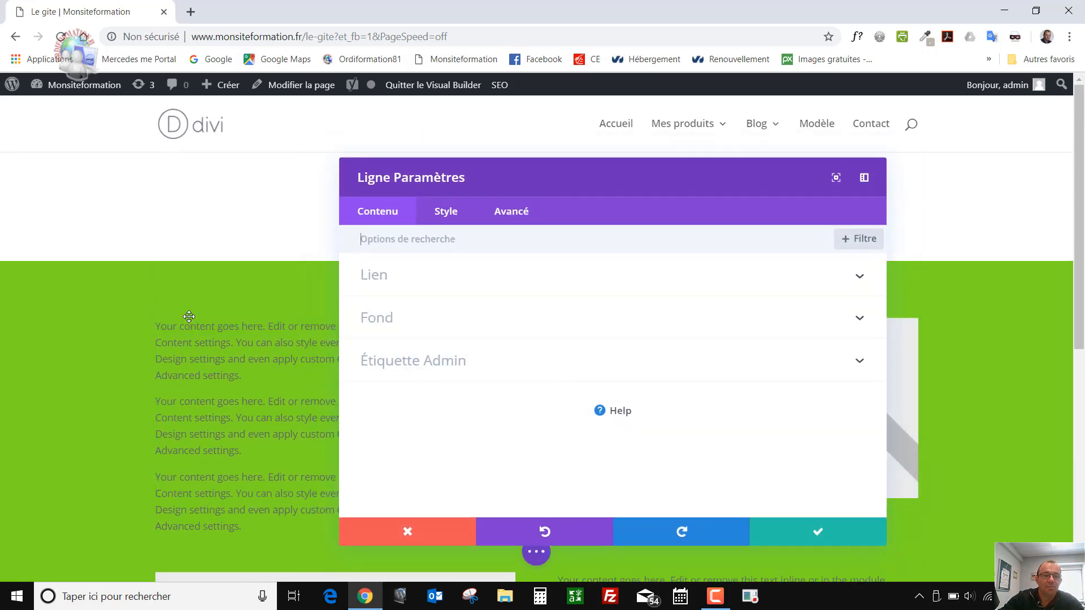
click(397, 326)
click(610, 385)
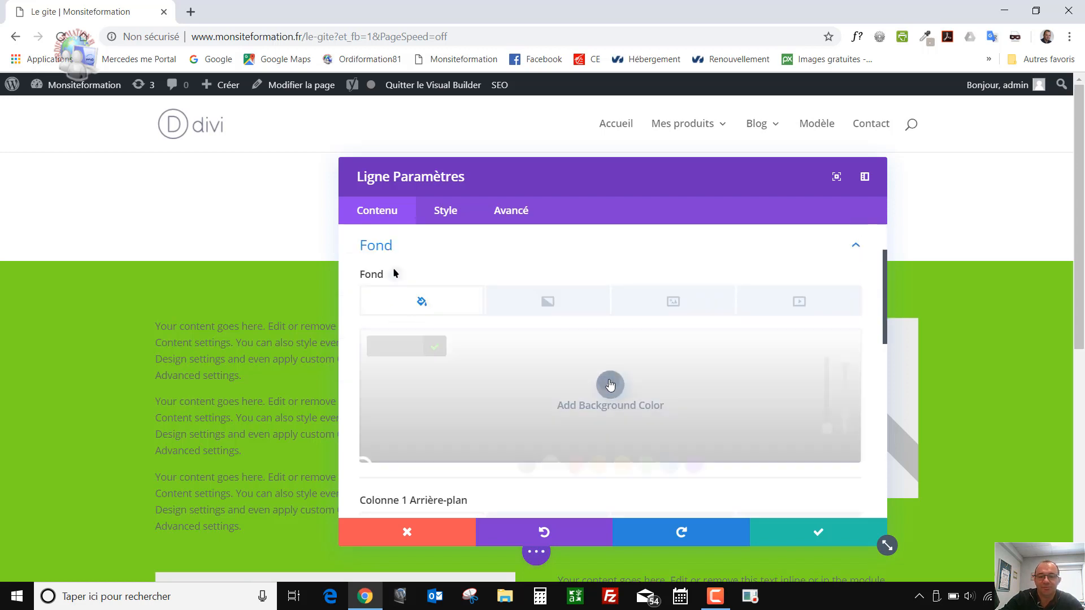
click(681, 465)
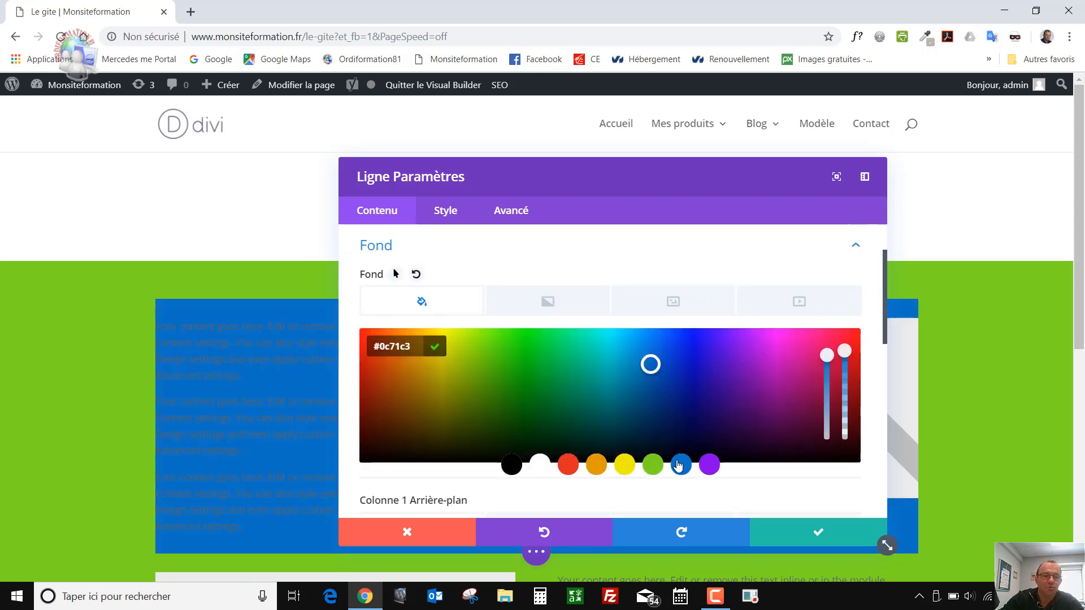
click(778, 526)
Remove the blue background color from the upper row and save the row settings
scroll(419, 283, down, 2)
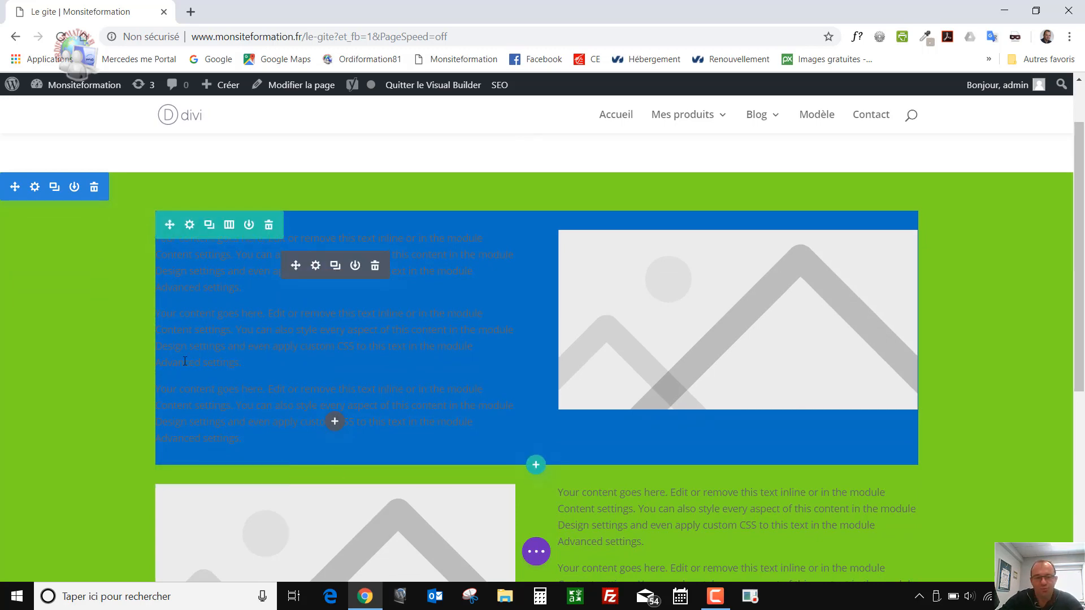
scroll(184, 354, down, 3)
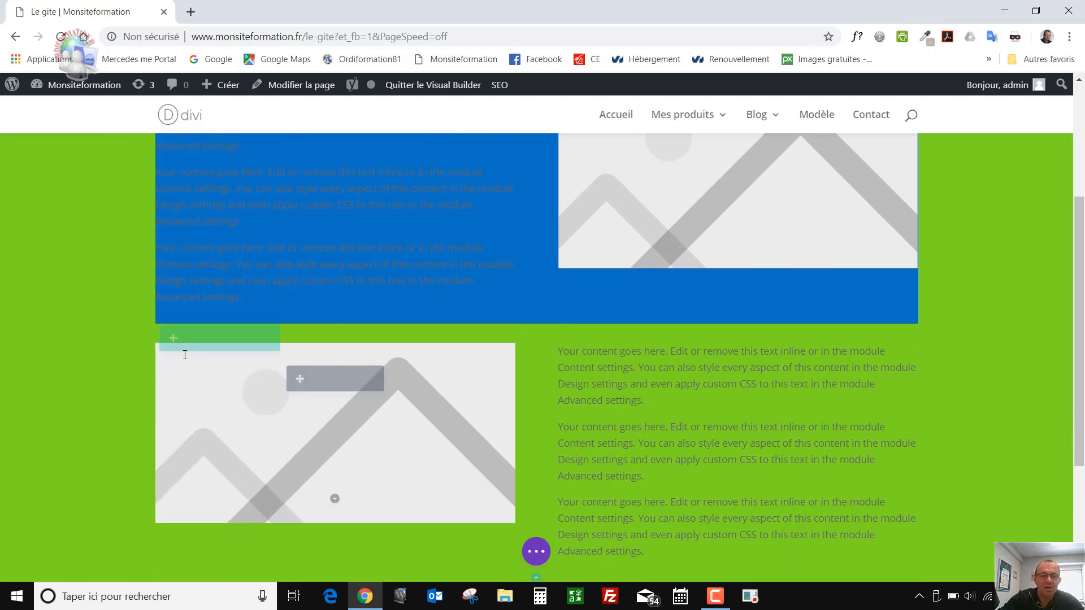
scroll(182, 354, up, 3)
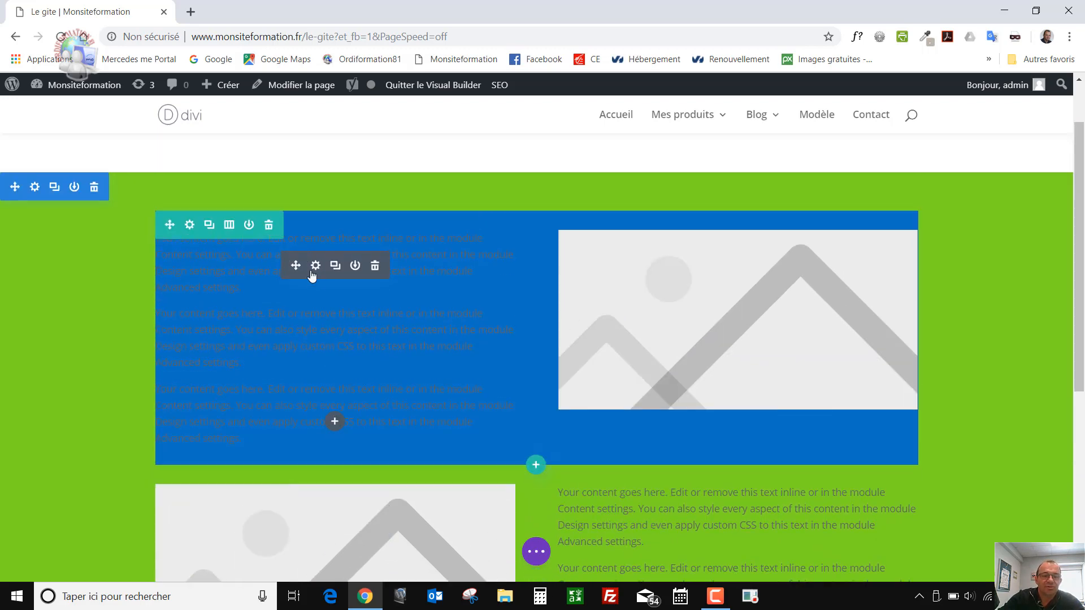
click(188, 228)
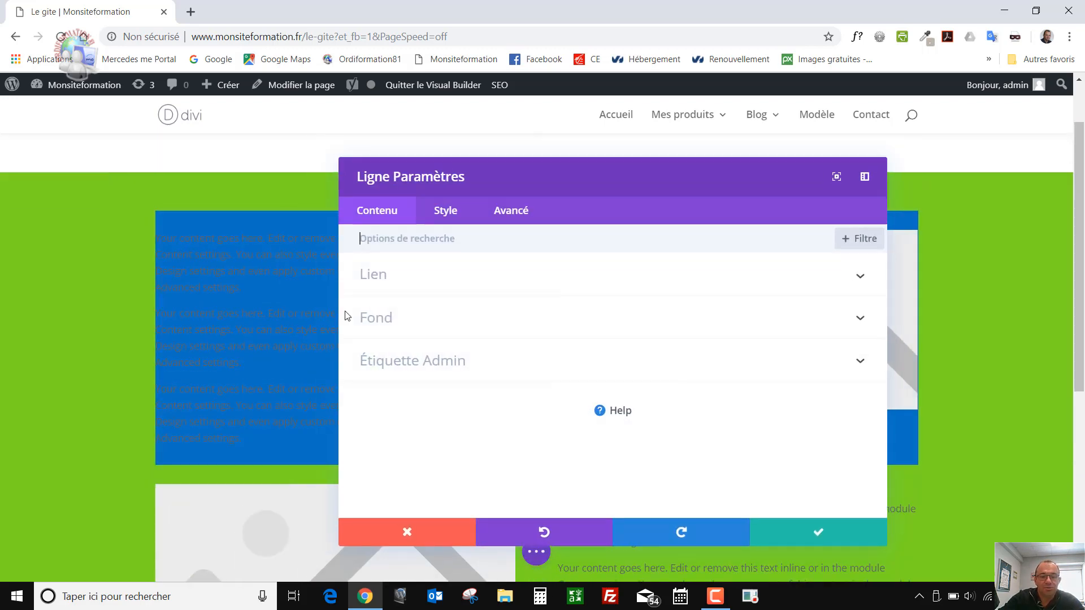
click(375, 320)
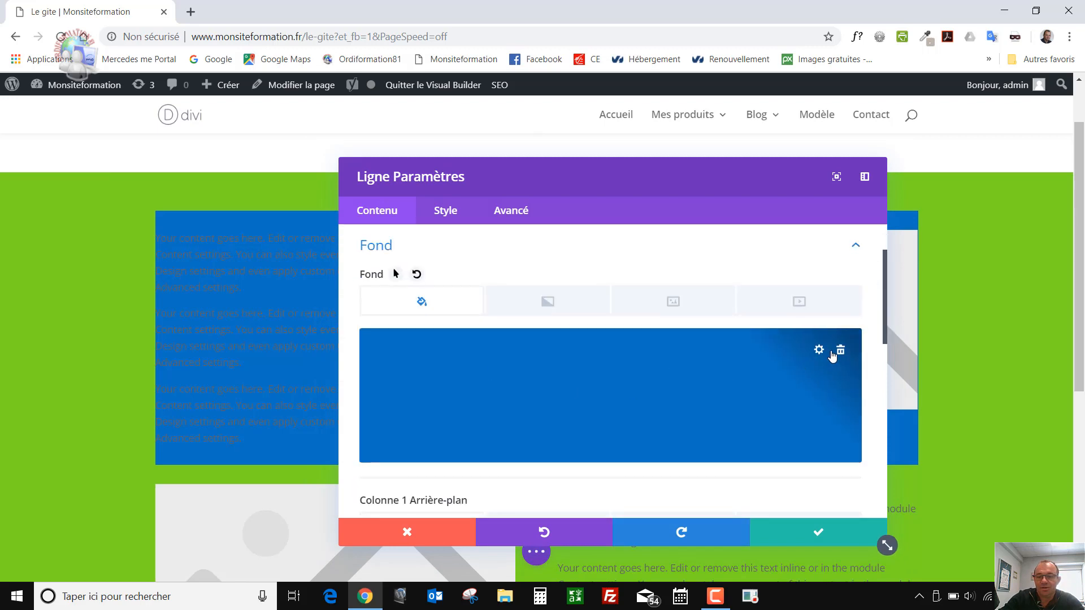
click(841, 351)
click(811, 526)
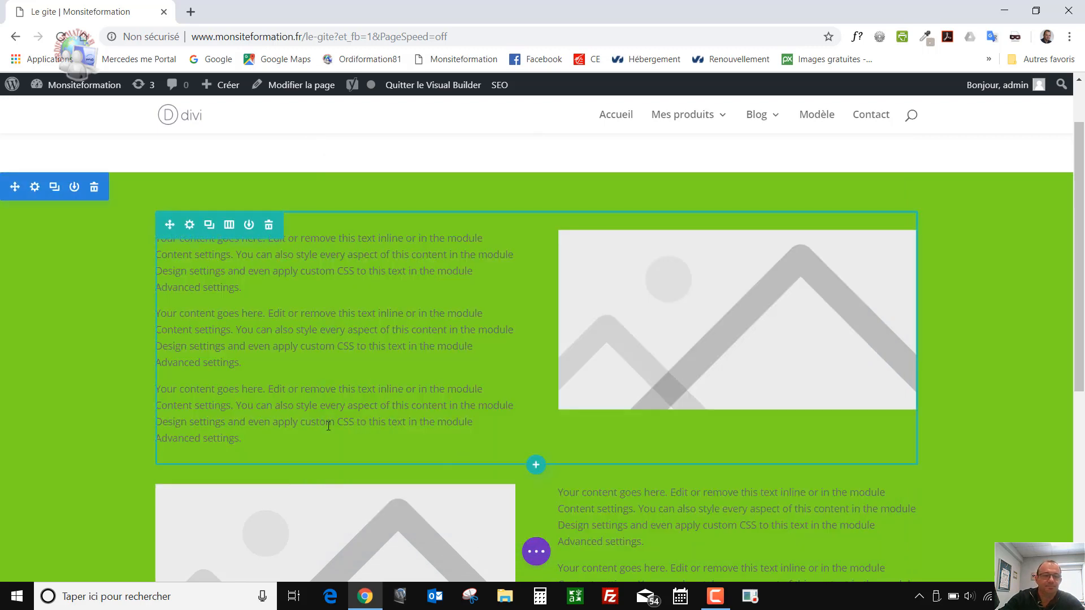
Change the upper row's column structure to three equal columns
scroll(327, 390, down, 3)
scroll(259, 386, down, 3)
scroll(258, 387, up, 5)
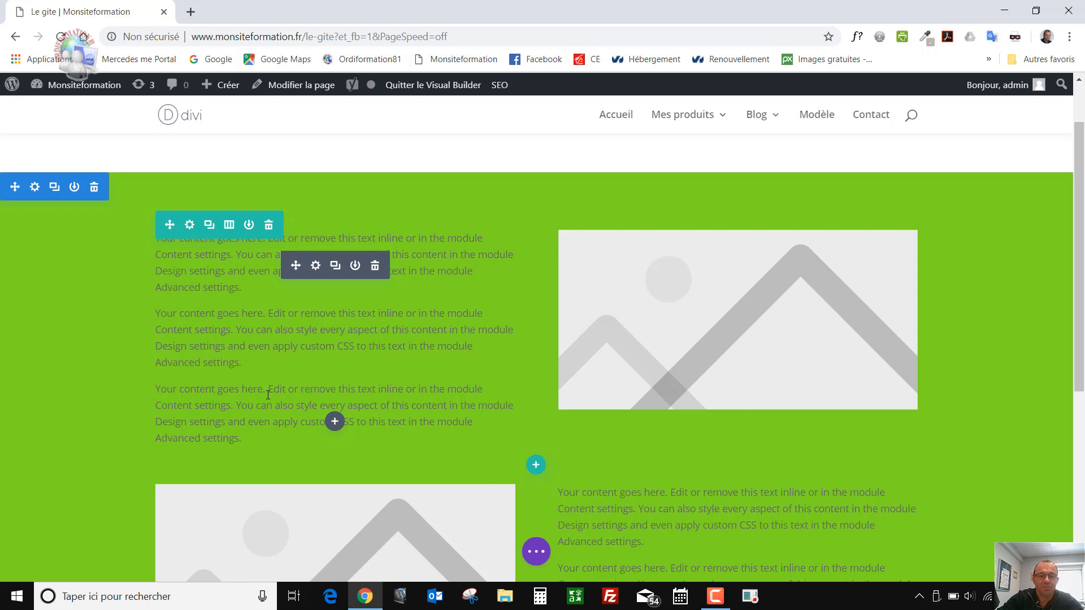
click(229, 226)
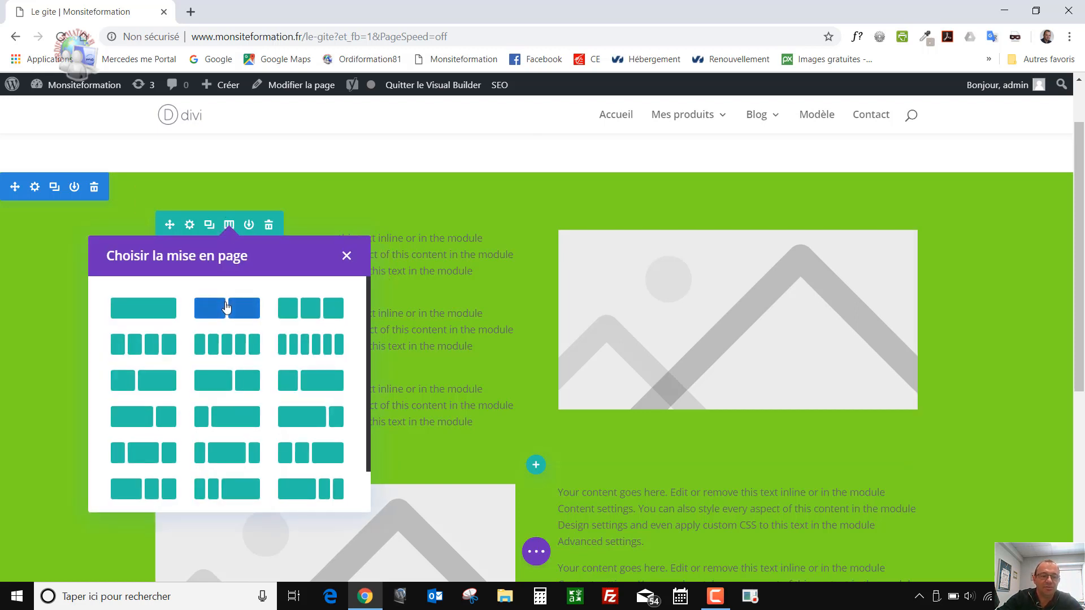
click(299, 310)
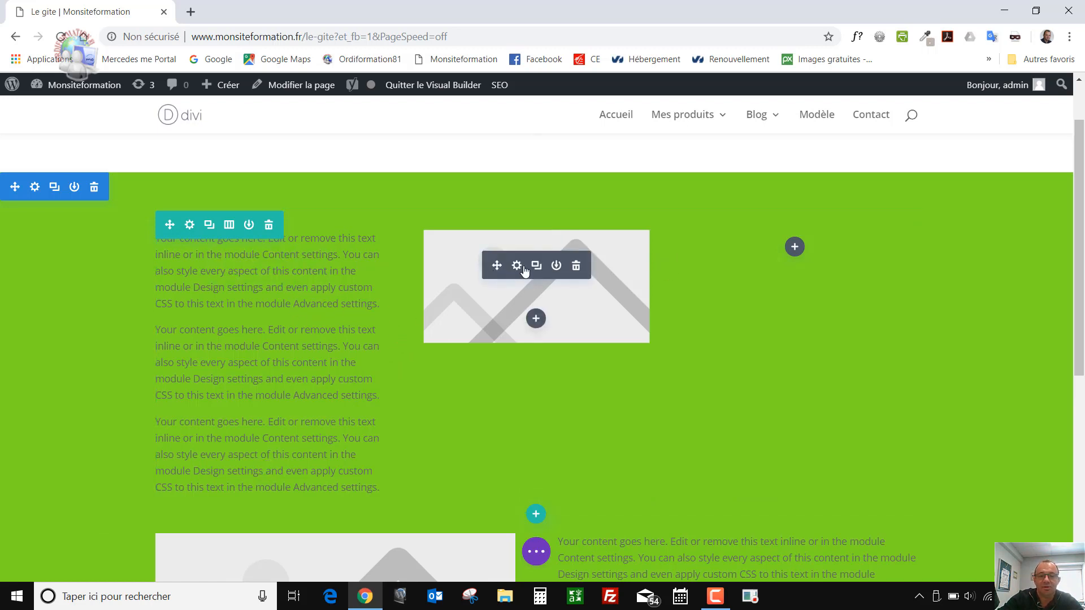
Duplicate the image module in the upper row's middle column and move the copy into the empty third column
click(536, 265)
drag(497, 399, 765, 266)
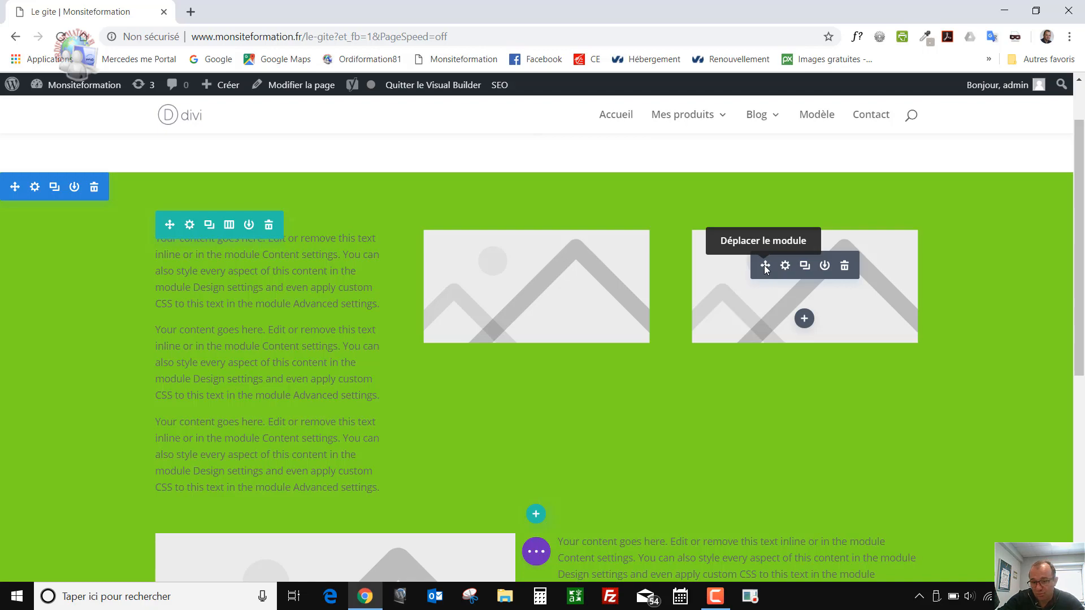
scroll(408, 392, down, 5)
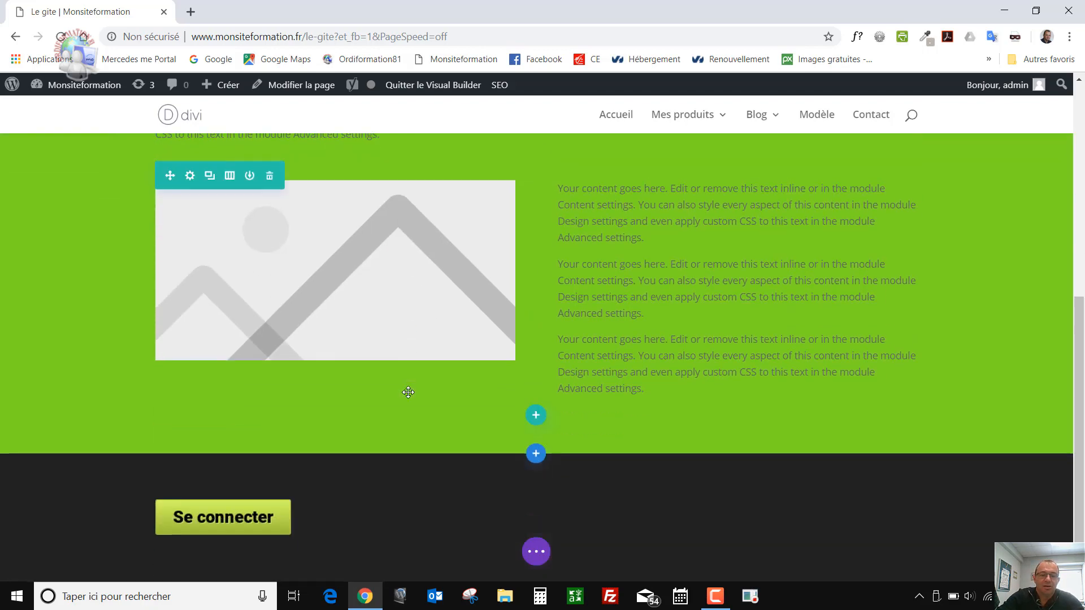